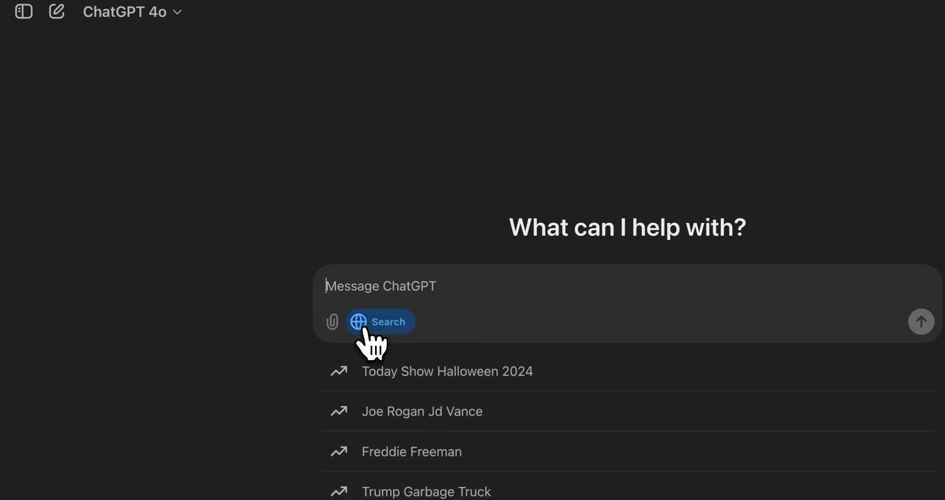
- Check the model list and quick commands, leaving web search turned on
{"action": "left_click", "coordinate": [241, 122]}
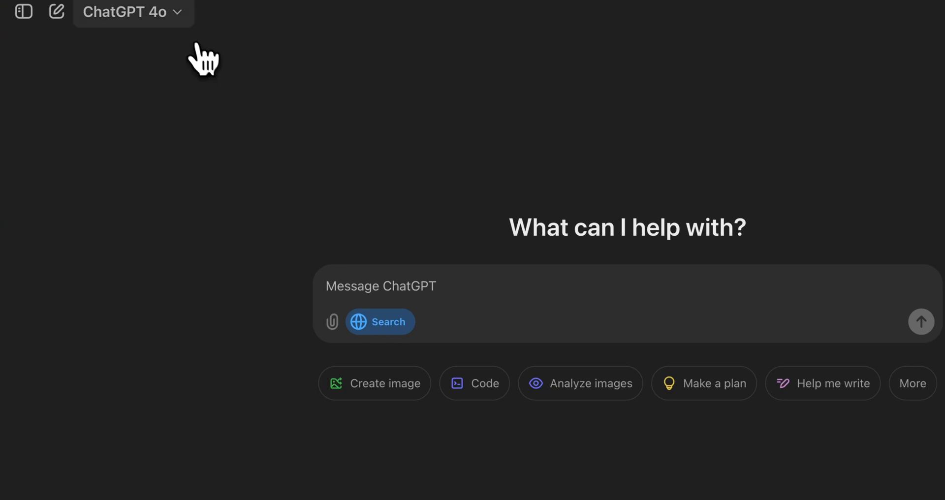
{"action": "left_click", "coordinate": [182, 25]}
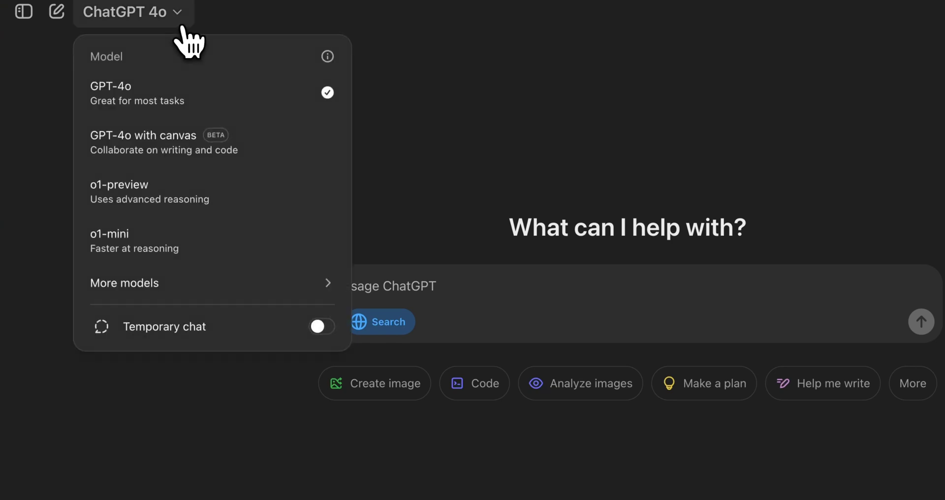
{"action": "left_click", "coordinate": [447, 219]}
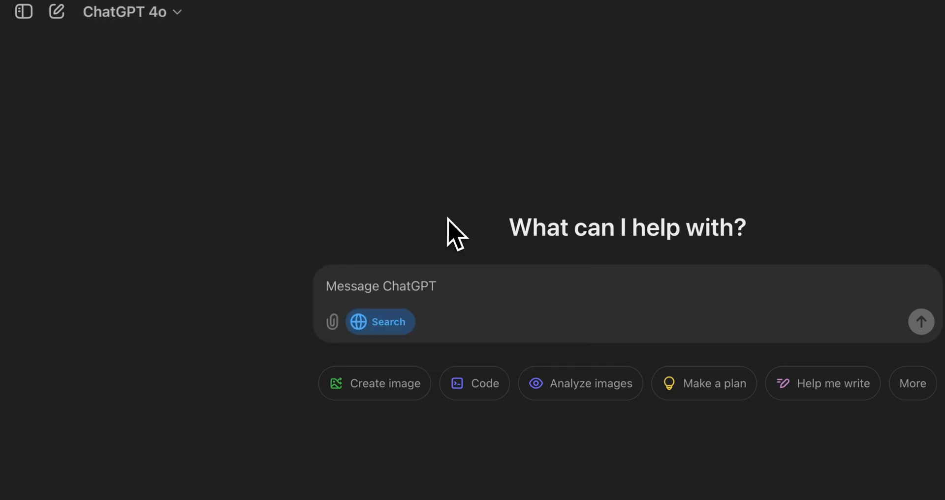
{"action": "left_click", "coordinate": [393, 322]}
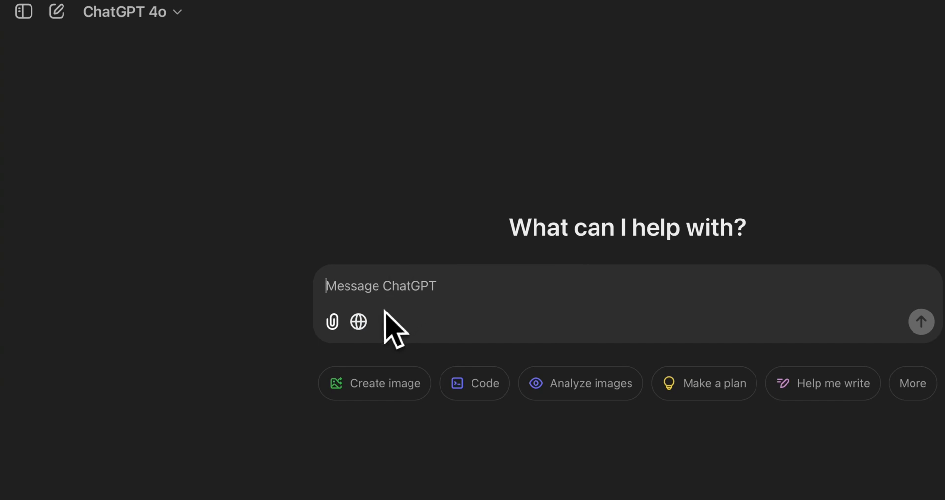
{"action": "type", "text": "/s"}
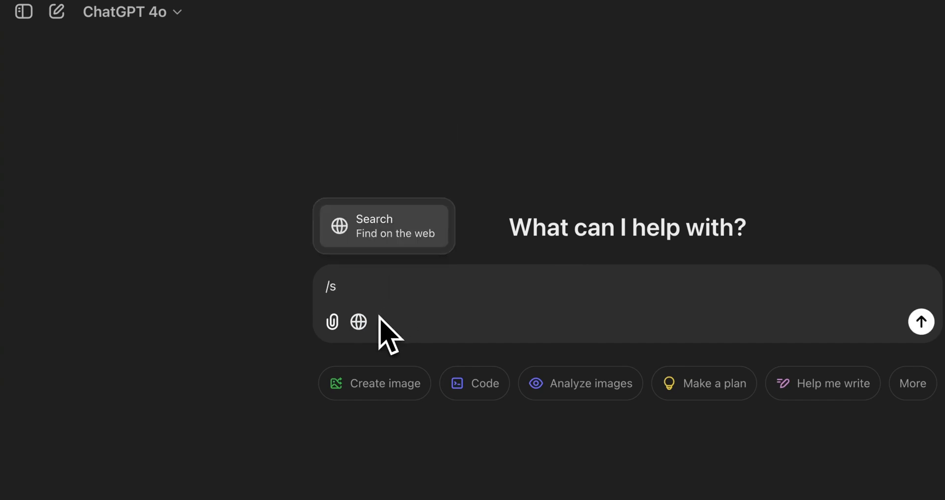
{"action": "key", "text": "BackSpace"}
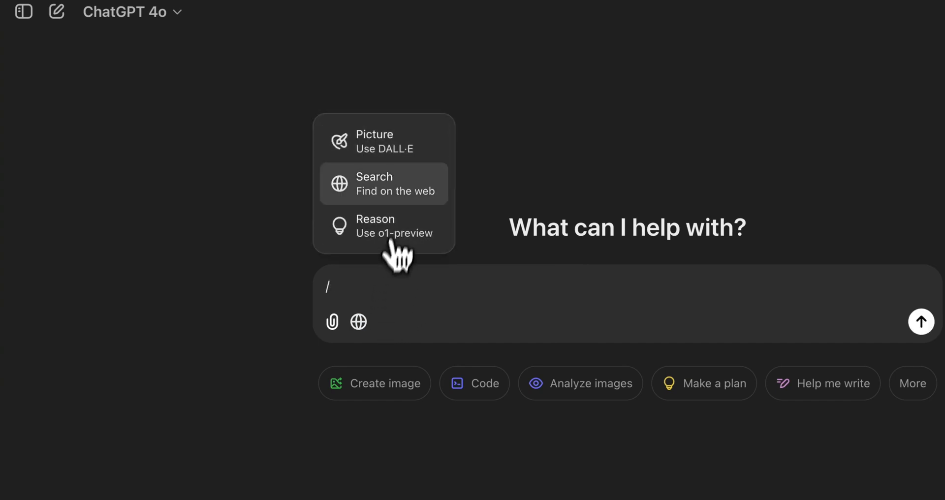
{"action": "left_click", "coordinate": [408, 187]}
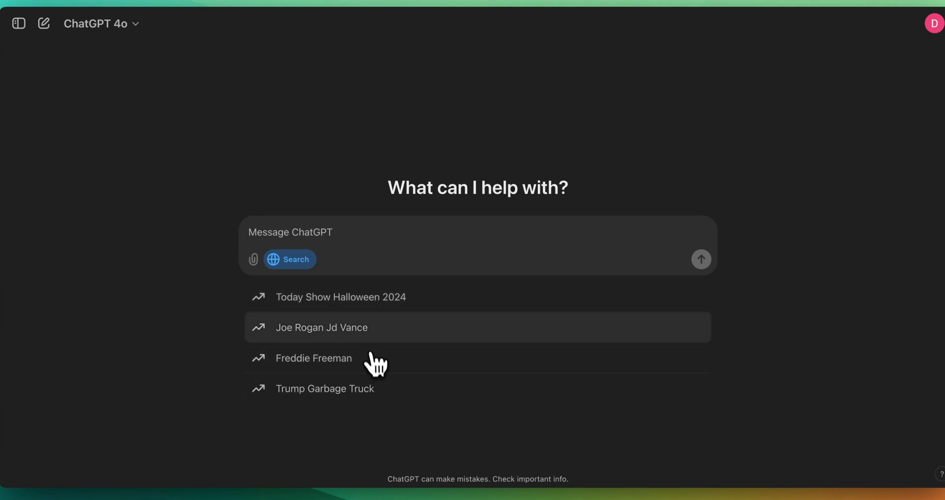
- Search the web for 'Today Show Halloween 2024' and review the costume photos, video and sources
{"action": "left_click", "coordinate": [372, 304]}
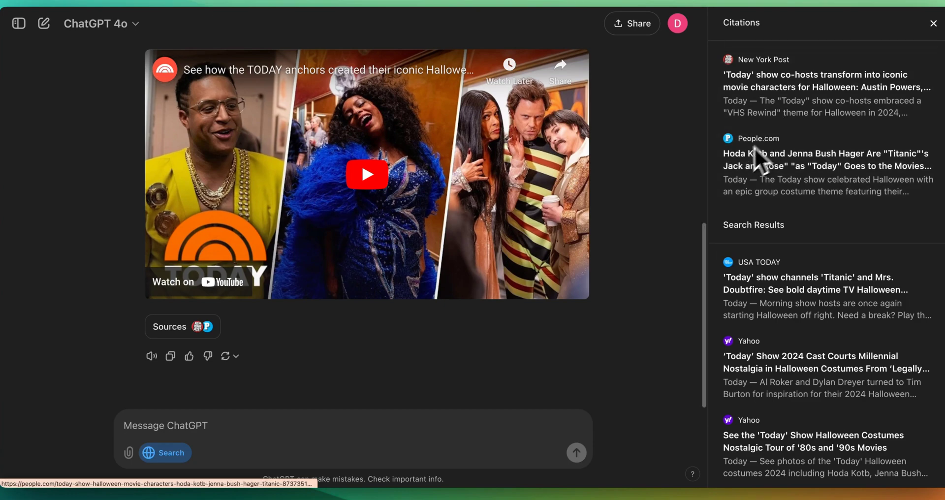
{"action": "scroll", "coordinate": [754, 148], "scroll_direction": "down", "scroll_amount": 1}
{"action": "scroll", "coordinate": [680, 192], "scroll_direction": "up", "scroll_amount": 3}
{"action": "scroll", "coordinate": [359, 152], "scroll_direction": "up", "scroll_amount": 6}
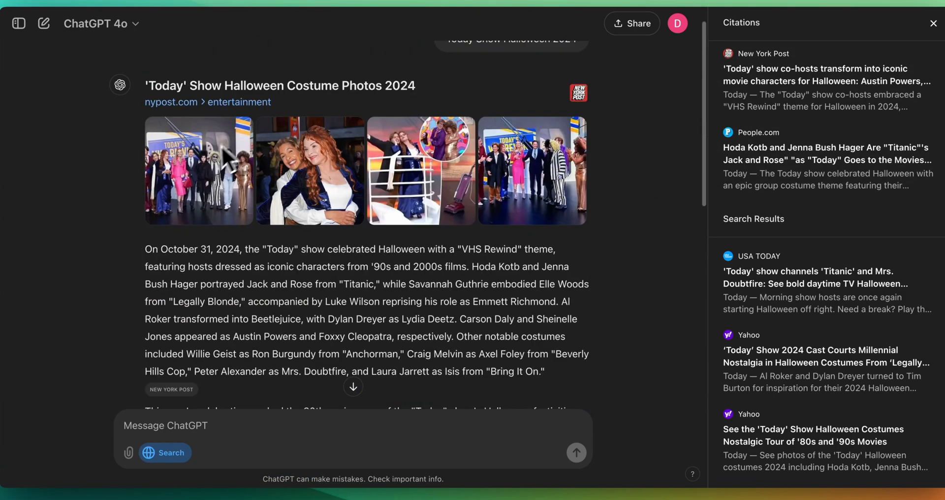
{"action": "mouse_move", "coordinate": [180, 372]}
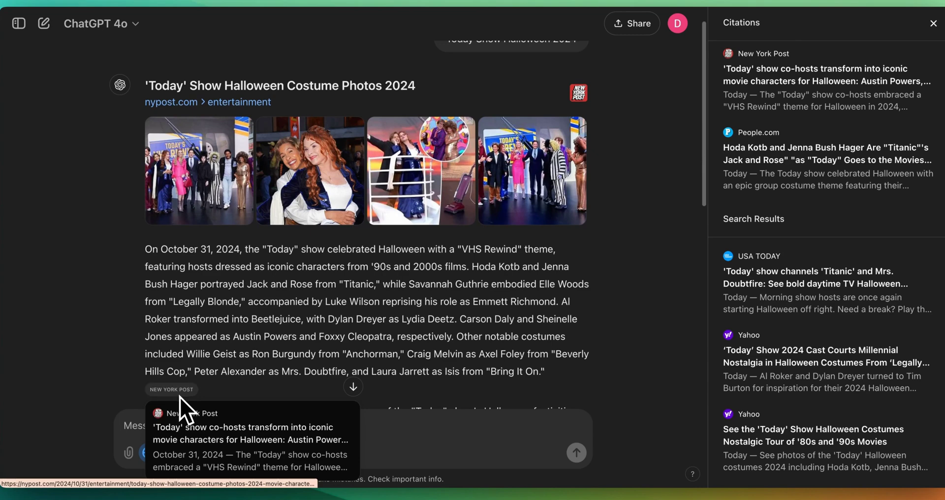
{"action": "scroll", "coordinate": [189, 393], "scroll_direction": "down", "scroll_amount": 1}
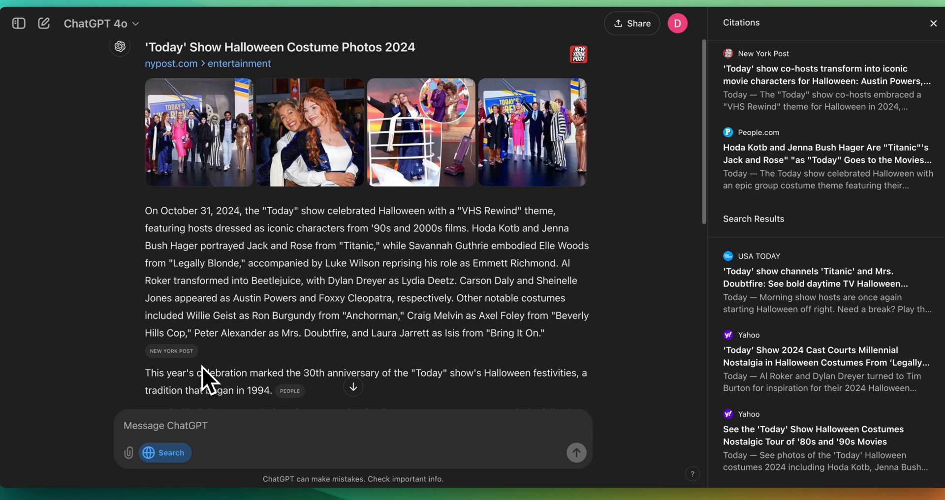
{"action": "mouse_move", "coordinate": [290, 391]}
{"action": "scroll", "coordinate": [288, 343], "scroll_direction": "down", "scroll_amount": 6}
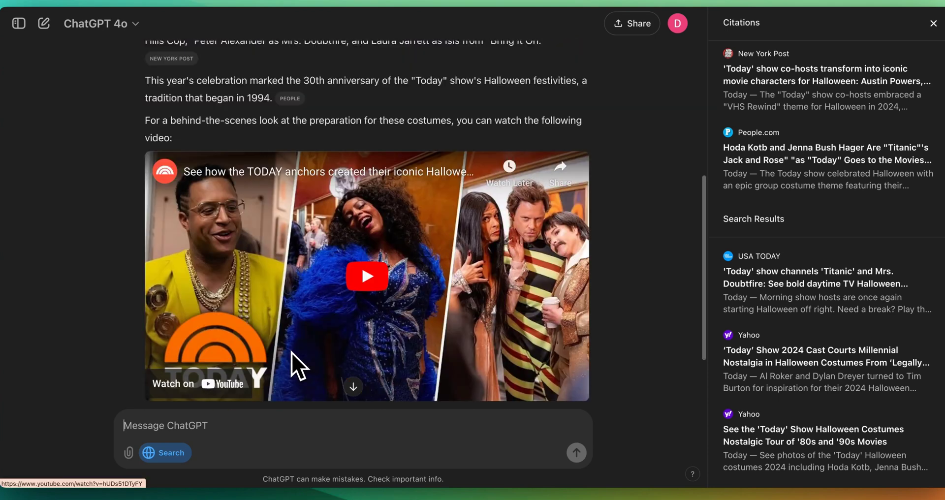
{"action": "scroll", "coordinate": [291, 352], "scroll_direction": "down", "scroll_amount": 1}
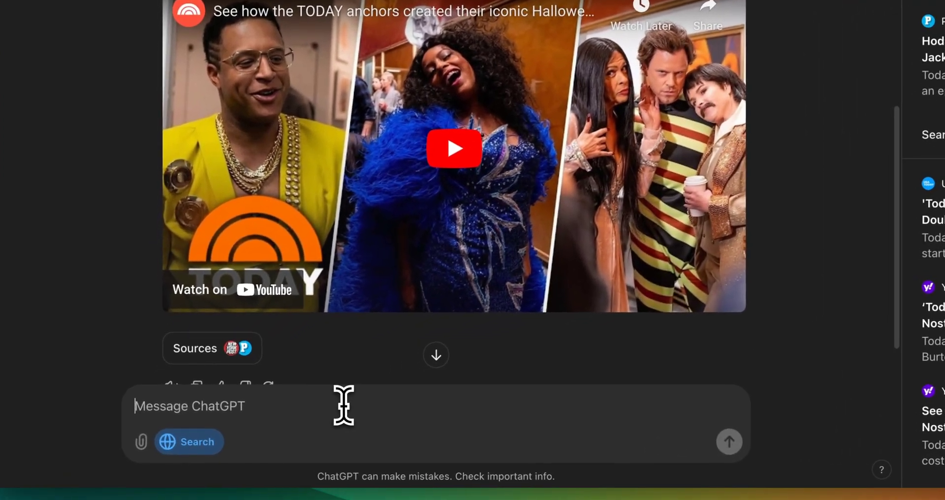
- Ask 'What is apples stock price?' and view its 5-day, 1-month and 6-month price charts
{"action": "type", "text": "What "}
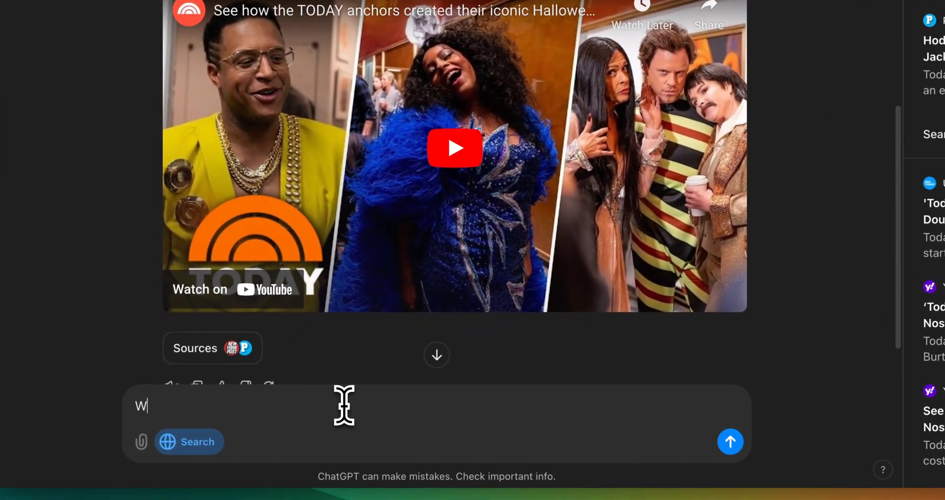
{"action": "type", "text": "is "}
{"action": "type", "text": "apples stock "}
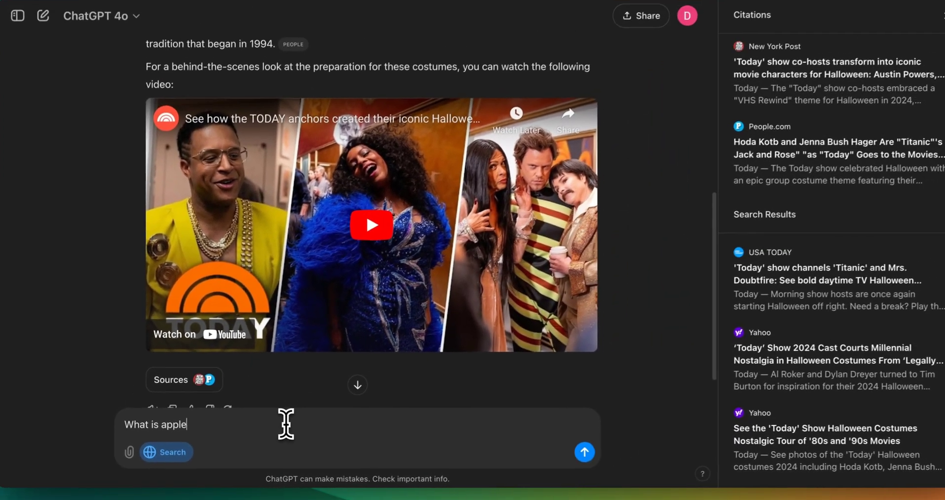
{"action": "type", "text": "price?"}
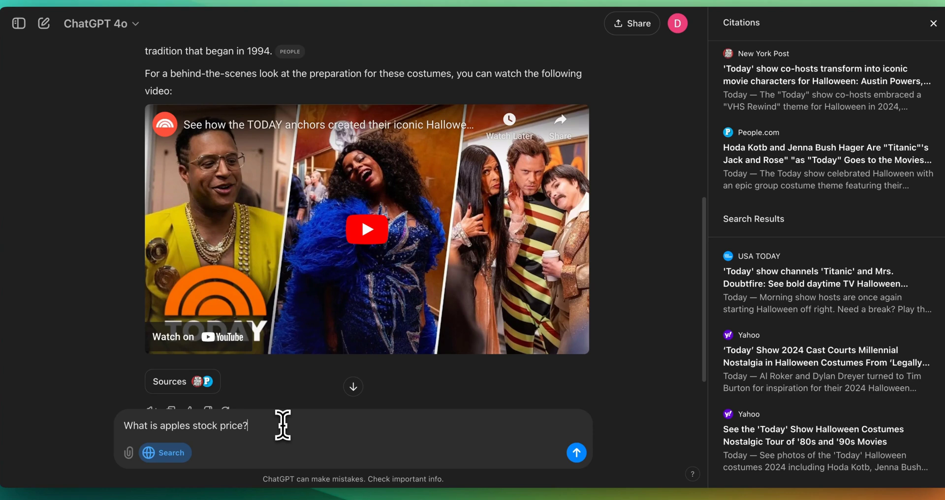
{"action": "key", "text": "Return"}
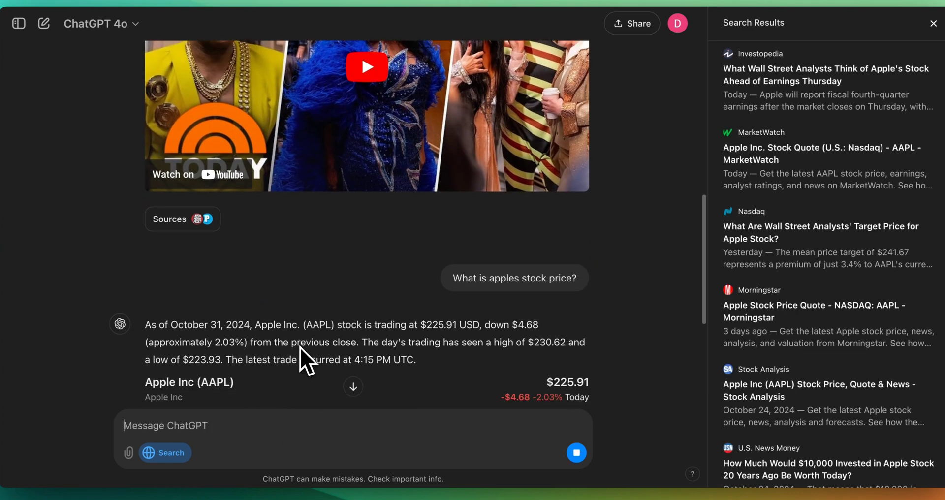
{"action": "scroll", "coordinate": [300, 348], "scroll_direction": "down", "scroll_amount": 2}
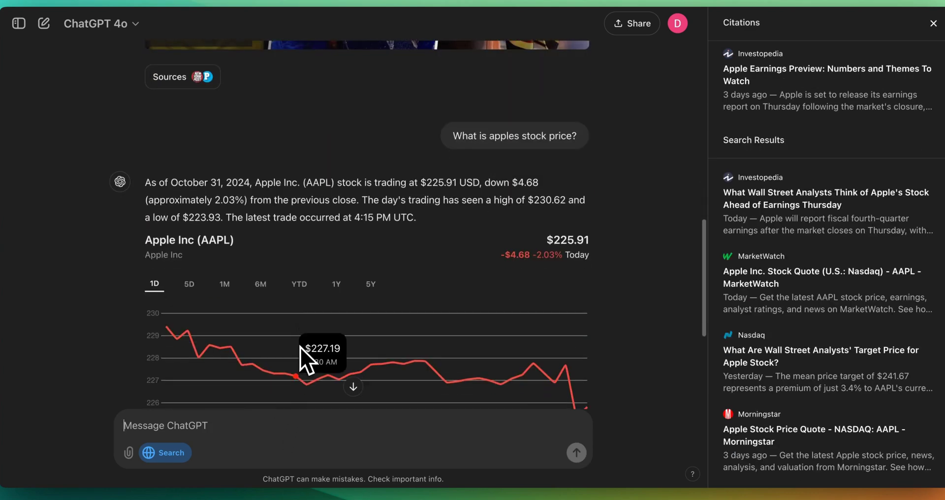
{"action": "left_click", "coordinate": [189, 285]}
{"action": "left_click", "coordinate": [284, 242]}
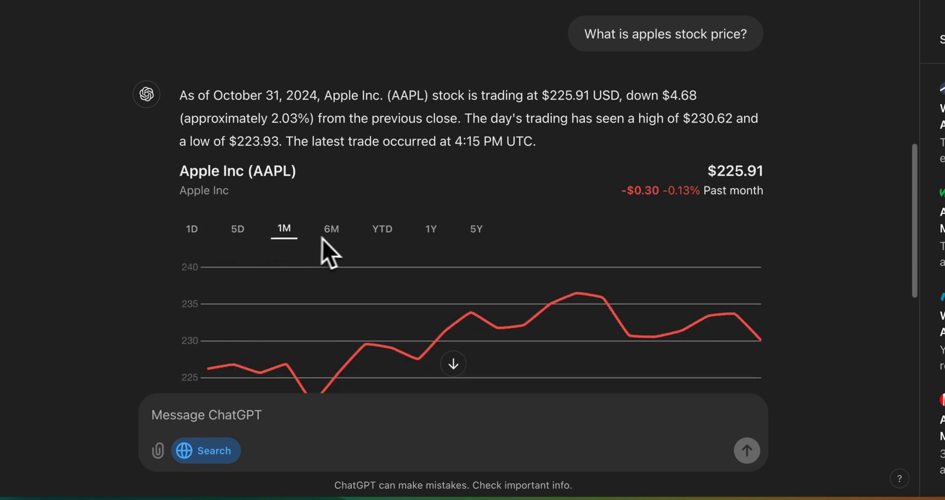
{"action": "left_click", "coordinate": [345, 239]}
- Show Apple's year-to-date chart, then ask 'Compare apple and microsoft stock' and read the comparison
{"action": "left_click", "coordinate": [369, 235]}
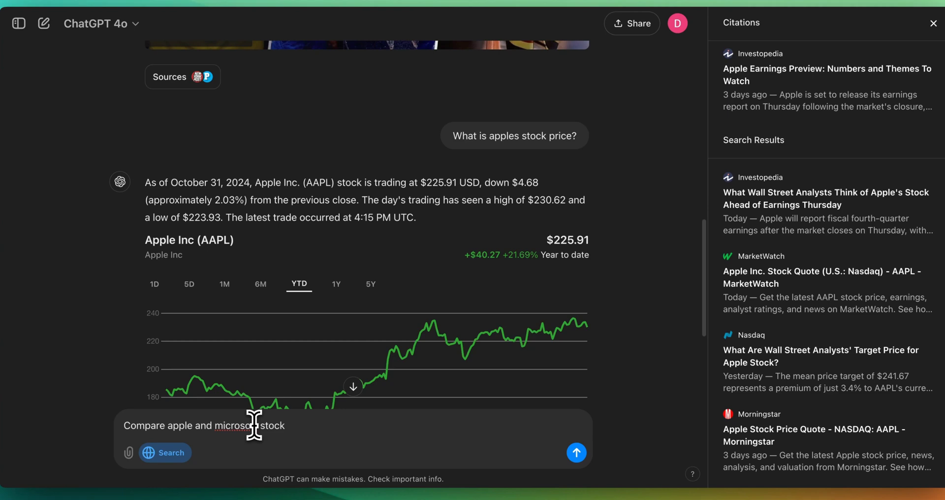
{"action": "key", "text": "Return"}
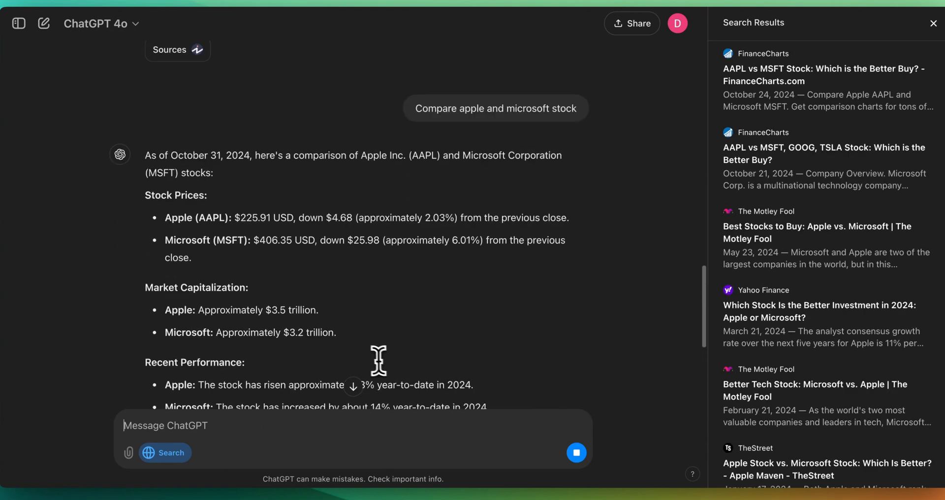
{"action": "scroll", "coordinate": [355, 354], "scroll_direction": "up", "scroll_amount": 4}
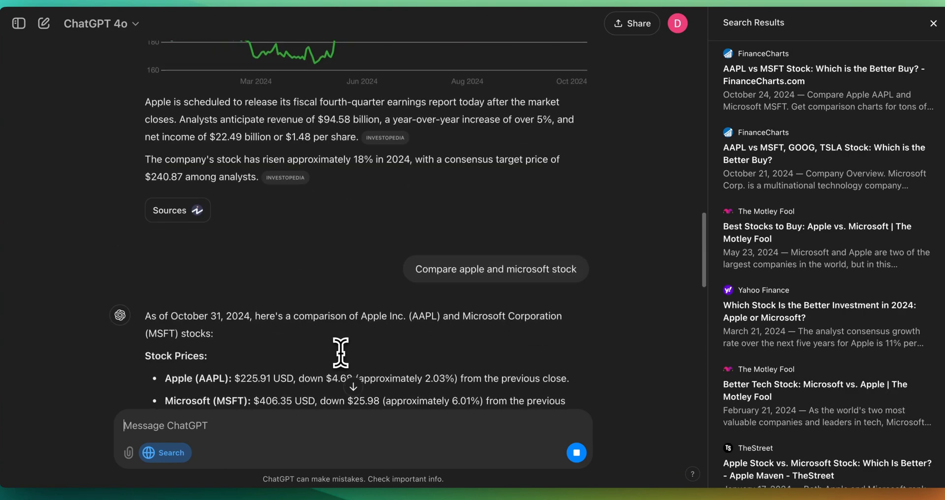
{"action": "scroll", "coordinate": [337, 353], "scroll_direction": "up", "scroll_amount": 5}
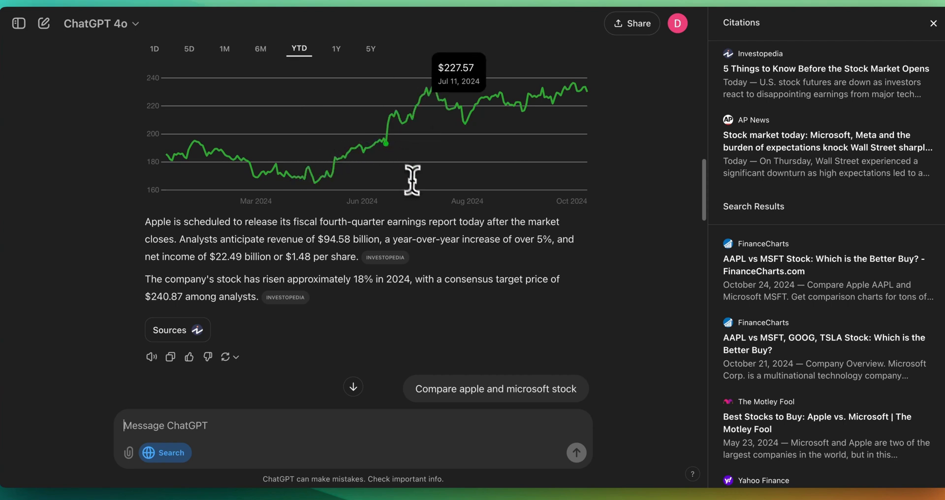
{"action": "scroll", "coordinate": [423, 201], "scroll_direction": "up", "scroll_amount": 1}
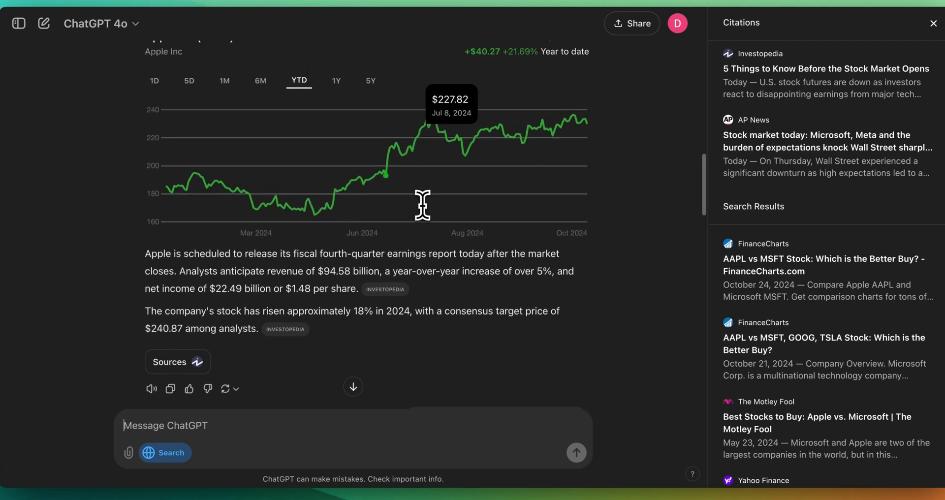
{"action": "scroll", "coordinate": [422, 207], "scroll_direction": "up", "scroll_amount": 1}
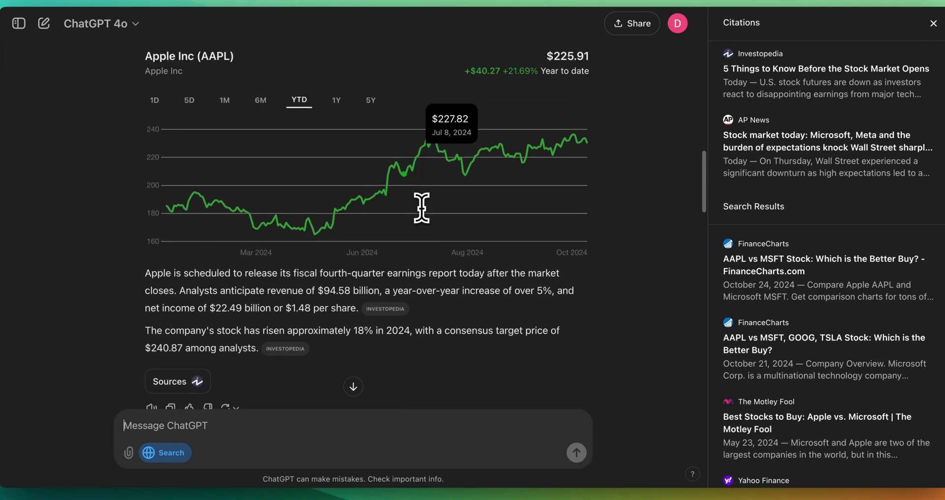
{"action": "scroll", "coordinate": [422, 210], "scroll_direction": "up", "scroll_amount": 3}
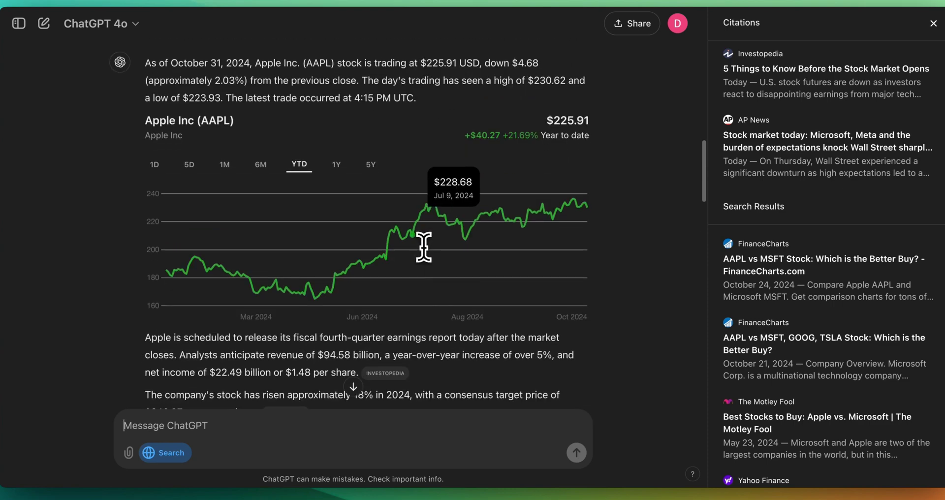
{"action": "scroll", "coordinate": [603, 347], "scroll_direction": "down", "scroll_amount": 1}
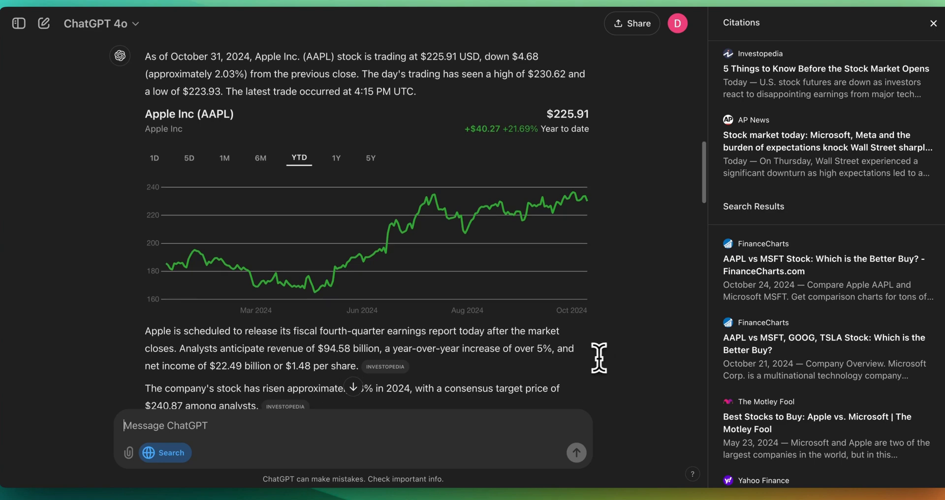
{"action": "scroll", "coordinate": [582, 348], "scroll_direction": "down", "scroll_amount": 7}
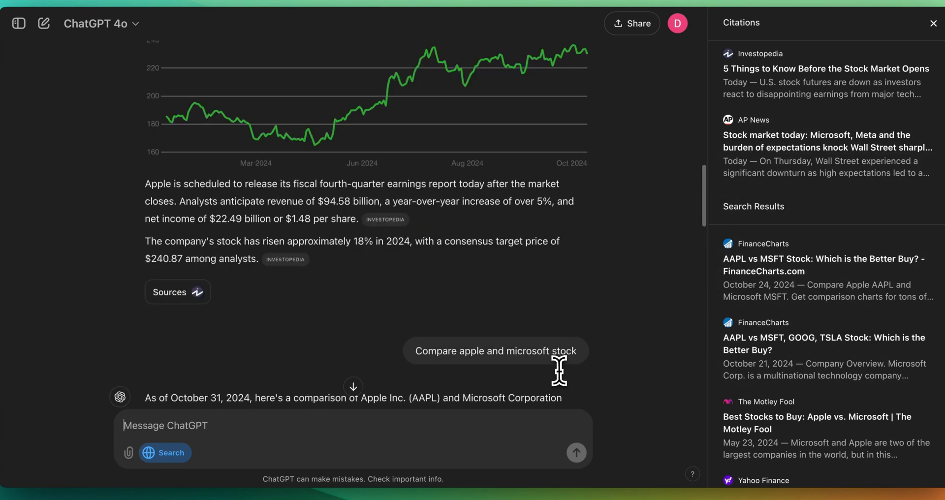
{"action": "scroll", "coordinate": [559, 372], "scroll_direction": "down", "scroll_amount": 12}
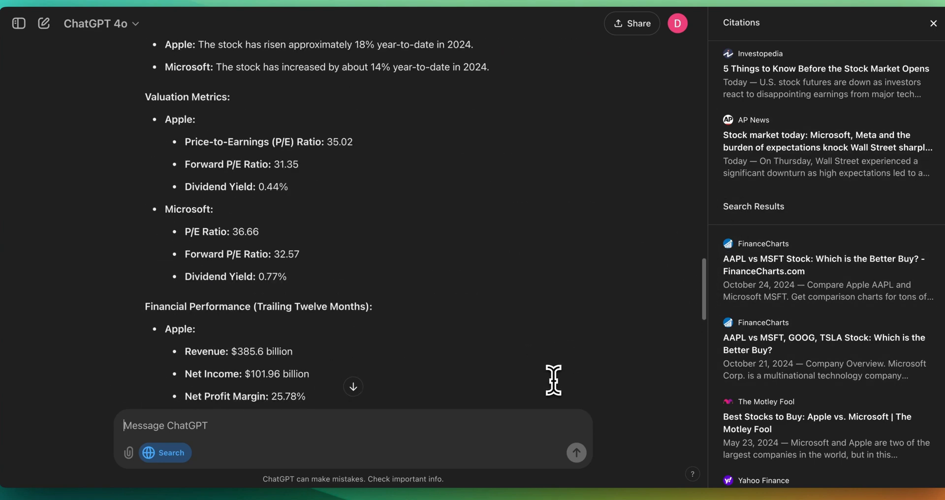
{"action": "scroll", "coordinate": [508, 382], "scroll_direction": "down", "scroll_amount": 9}
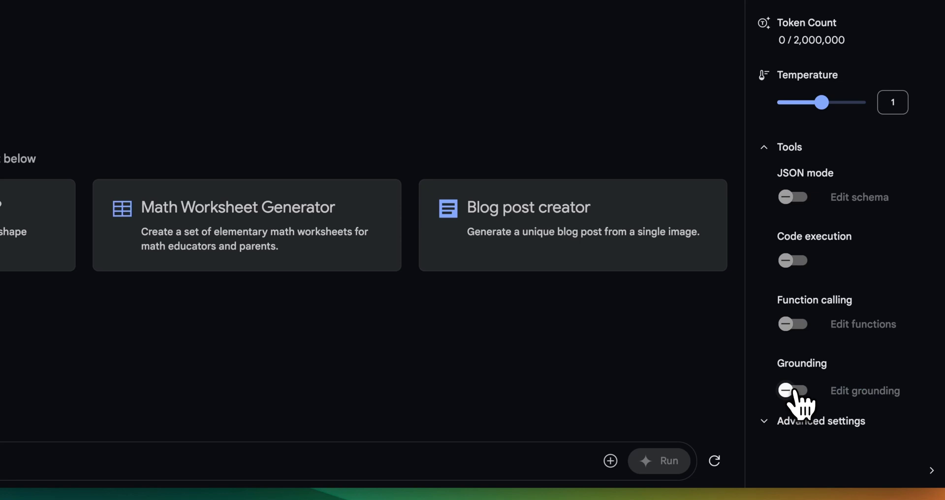
- Enable Grounding with Google Search as the source for the Gemini 1.5 Pro 002 prompt
{"action": "left_click", "coordinate": [793, 390]}
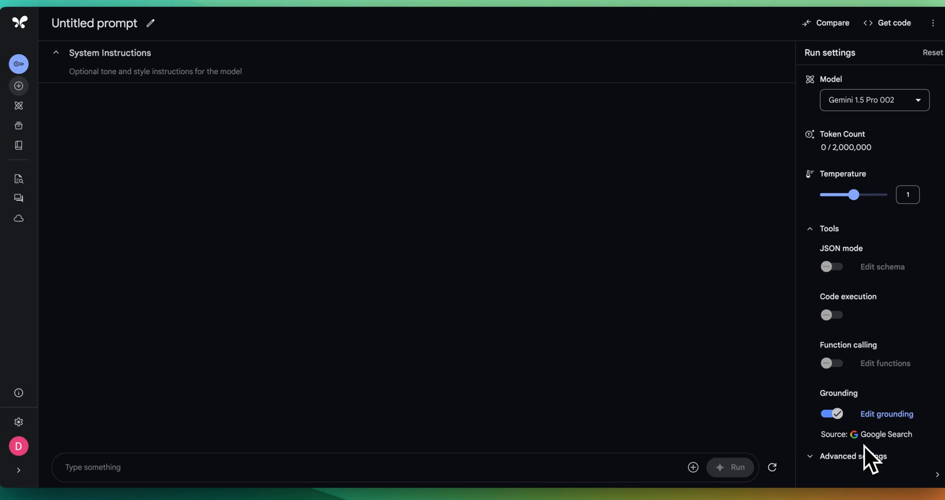
- Ask the grounded Gemini 'What is the latest news today in tech?' and run it
{"action": "left_click", "coordinate": [665, 463]}
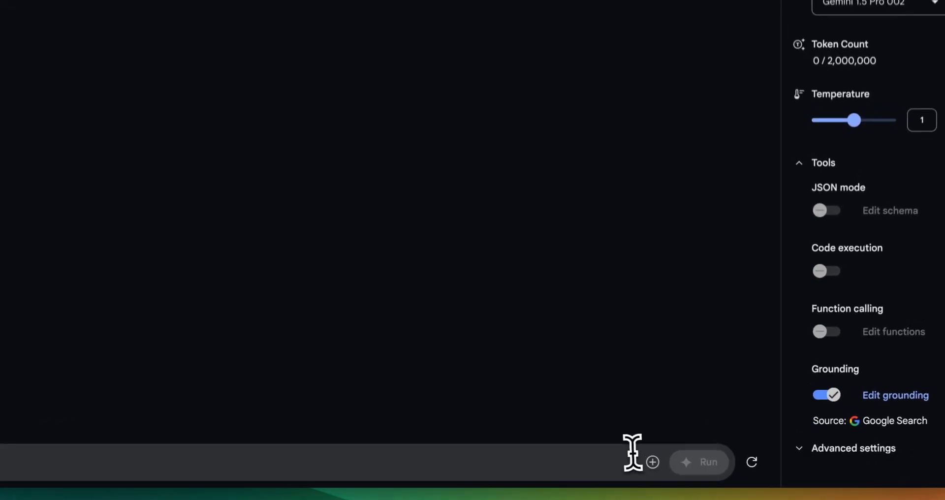
{"action": "key", "text": "ctrl+v"}
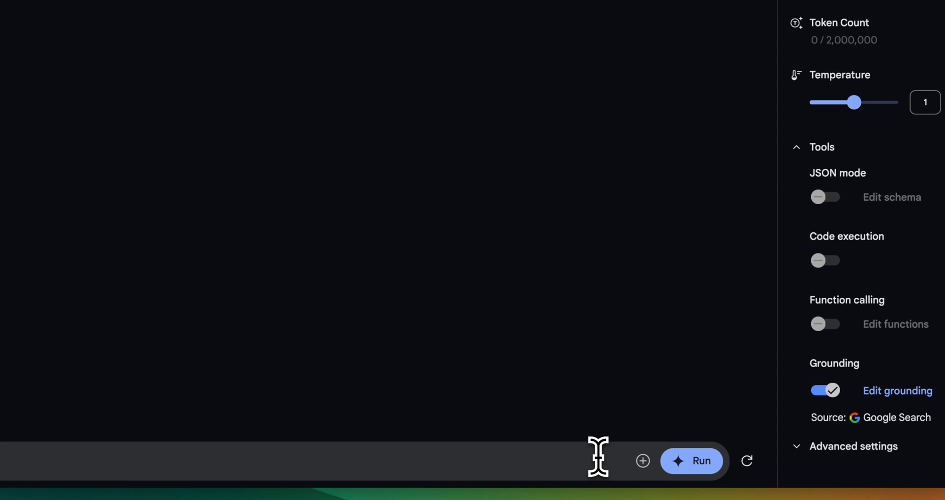
{"action": "type", "text": "est news today"}
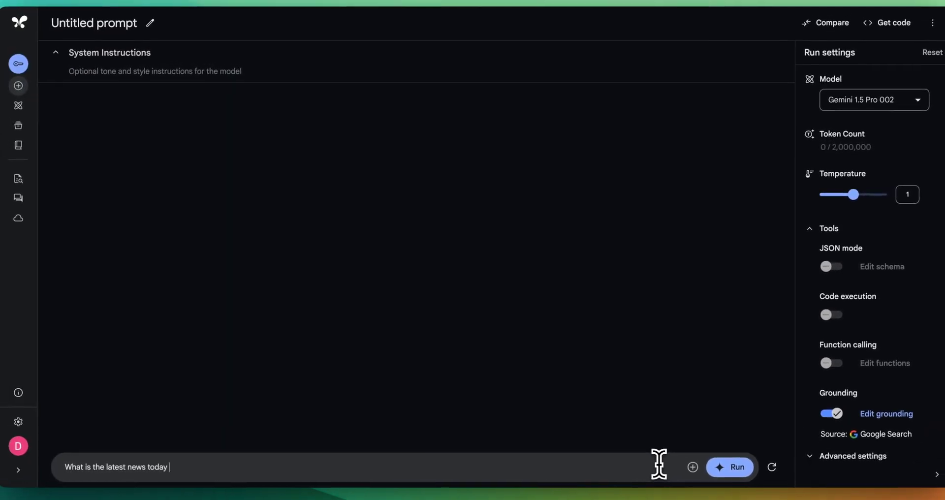
{"action": "type", "text": " in tech?"}
{"action": "key", "text": "ctrl+Return"}
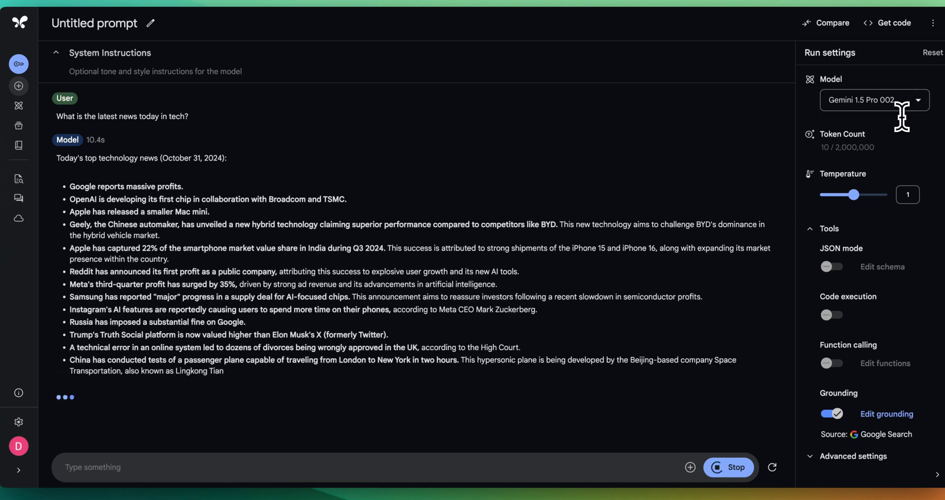
{"action": "scroll", "coordinate": [340, 340], "scroll_direction": "down", "scroll_amount": 1}
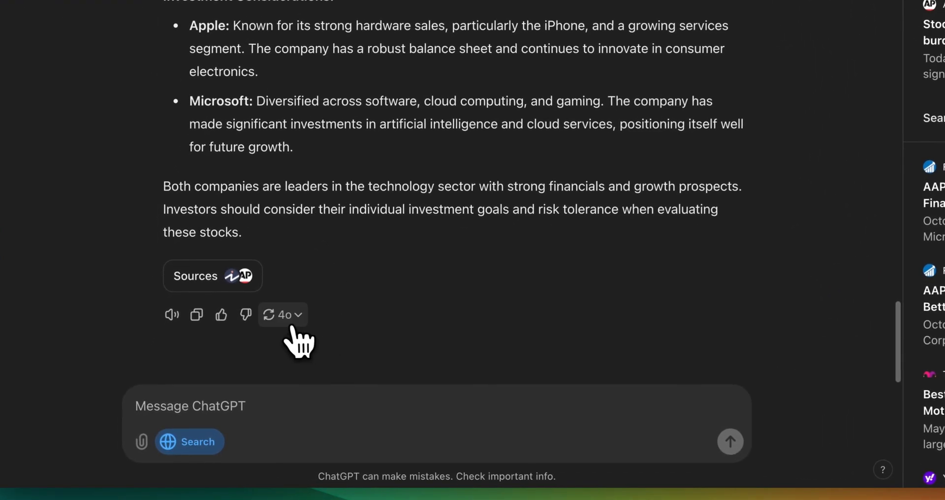
- Ask for a step-by-step Realtime API setup example from OpenAI's docs and review the install and JavaScript code
{"action": "left_click", "coordinate": [284, 321]}
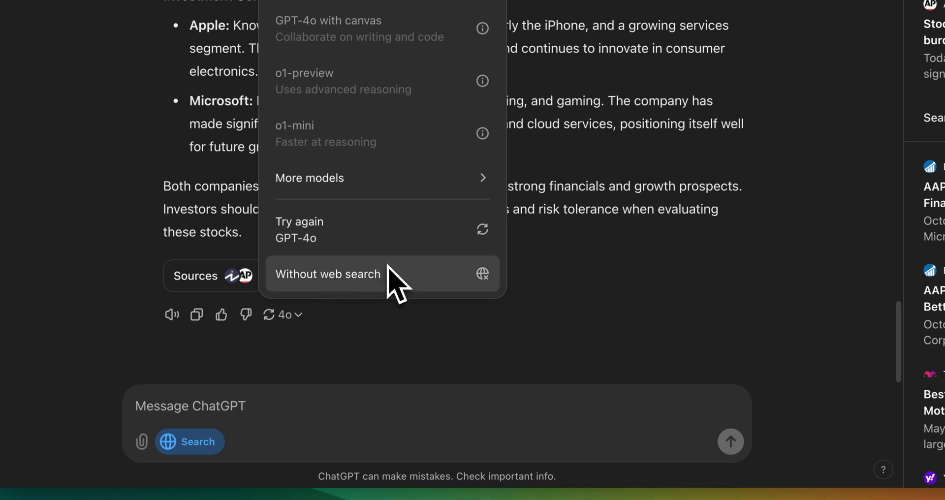
{"action": "left_click", "coordinate": [401, 344]}
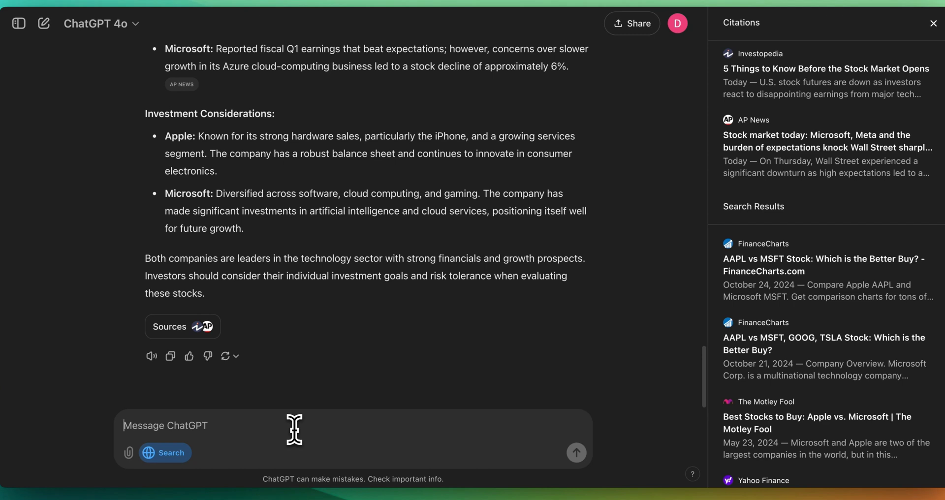
{"action": "type", "text": "Gi"}
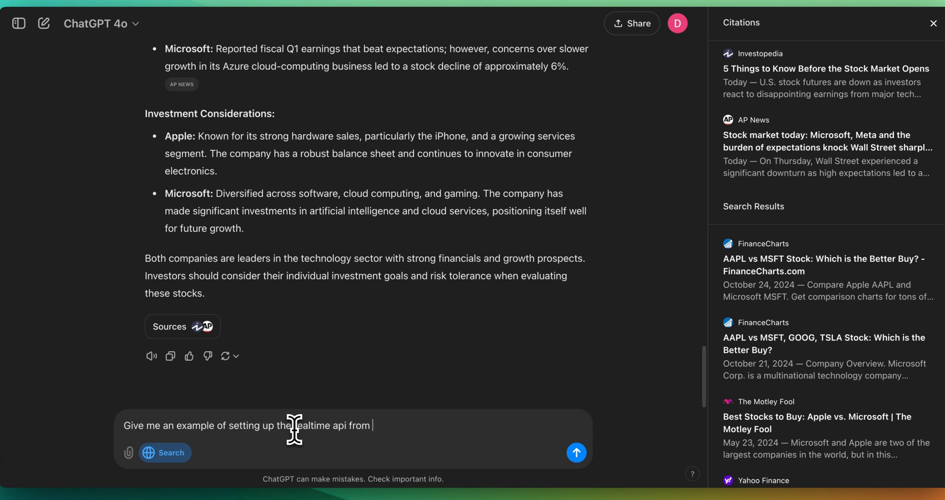
{"action": "type", "text": "openai's docs"}
{"action": "key", "text": "Return"}
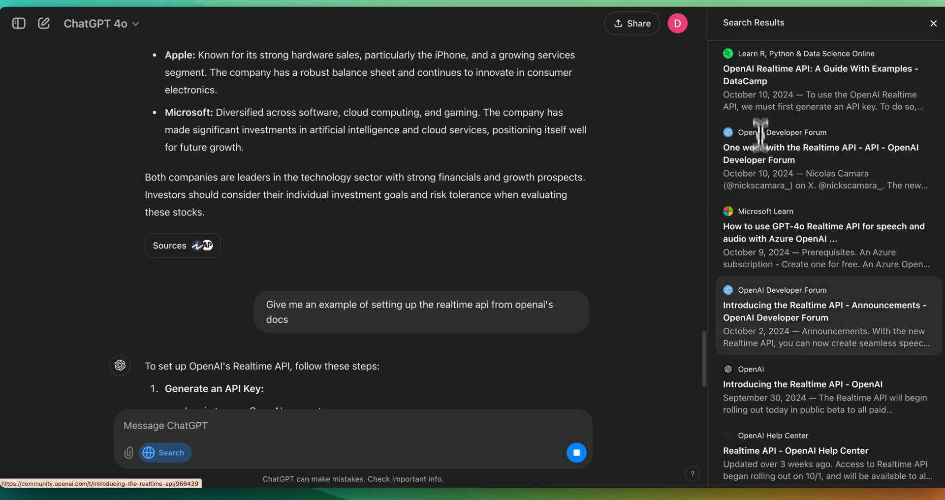
{"action": "scroll", "coordinate": [428, 338], "scroll_direction": "down", "scroll_amount": 10}
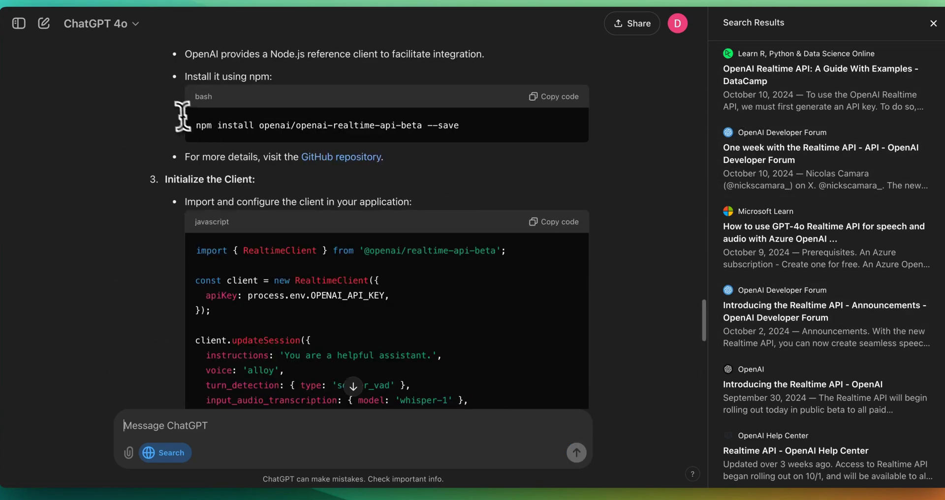
{"action": "scroll", "coordinate": [295, 187], "scroll_direction": "down", "scroll_amount": 3}
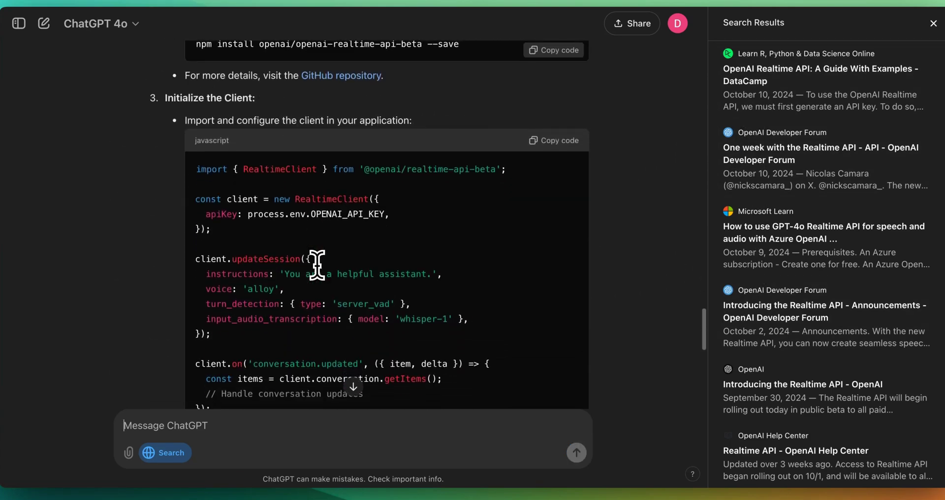
{"action": "scroll", "coordinate": [318, 266], "scroll_direction": "down", "scroll_amount": 6}
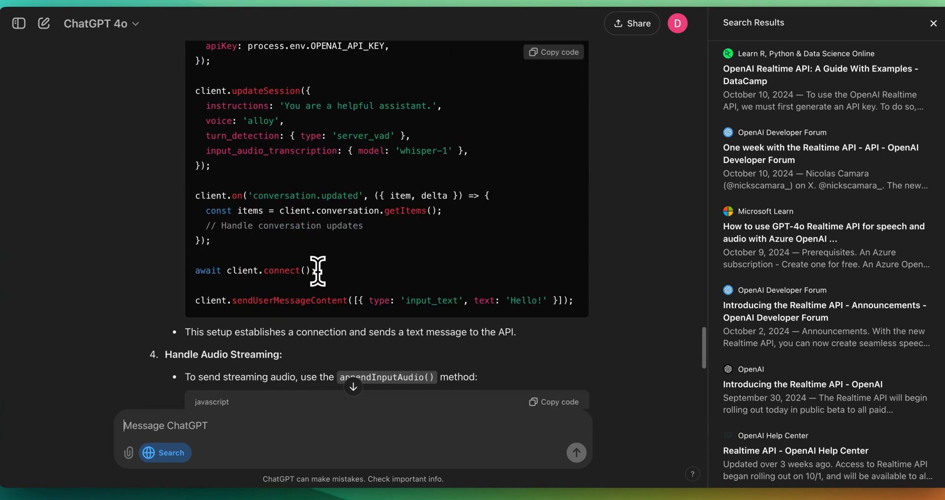
{"action": "scroll", "coordinate": [318, 271], "scroll_direction": "down", "scroll_amount": 10}
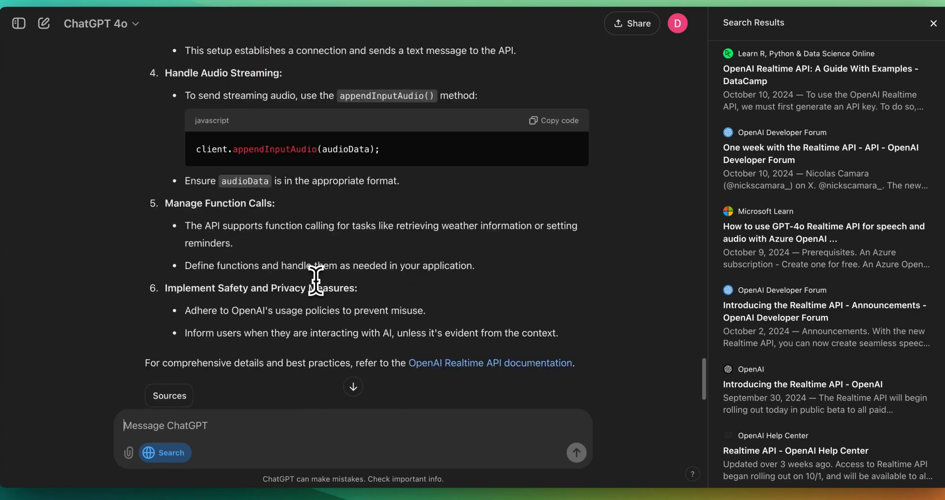
{"action": "scroll", "coordinate": [316, 280], "scroll_direction": "down", "scroll_amount": 2}
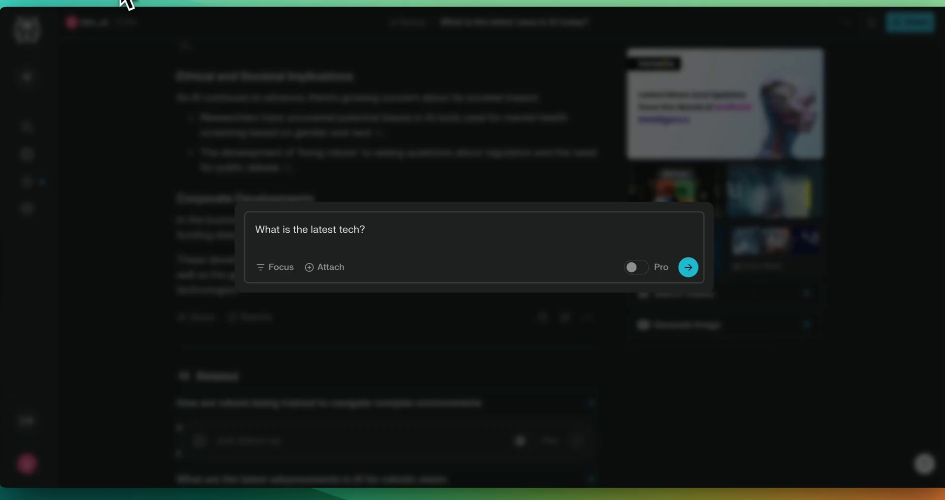
- Submit 'What is the latest tech?' in Perplexity and review its sourced 2024 tech trends answer
{"action": "key", "text": "Return"}
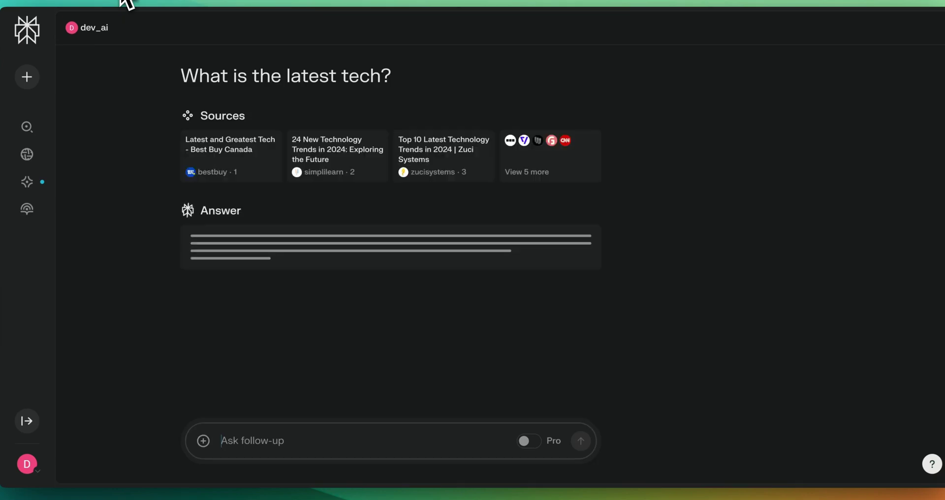
{"action": "mouse_move", "coordinate": [209, 151]}
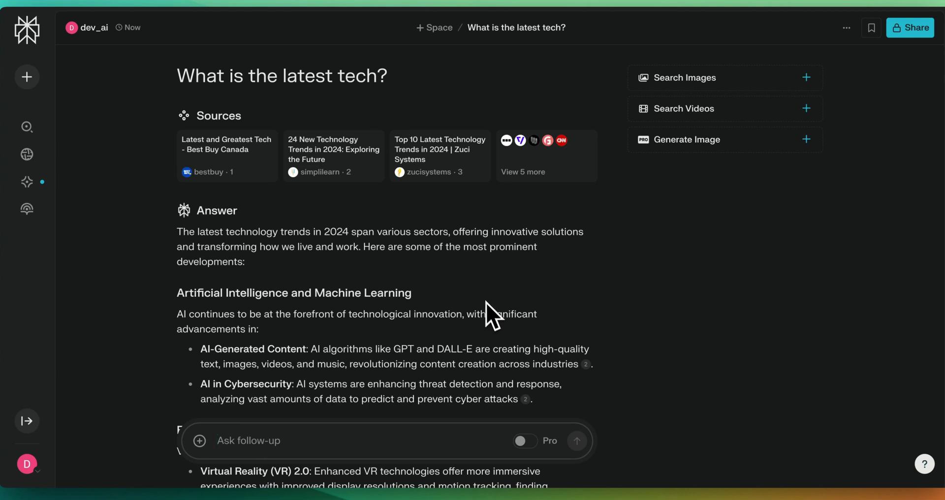
{"action": "scroll", "coordinate": [454, 317], "scroll_direction": "down", "scroll_amount": 1}
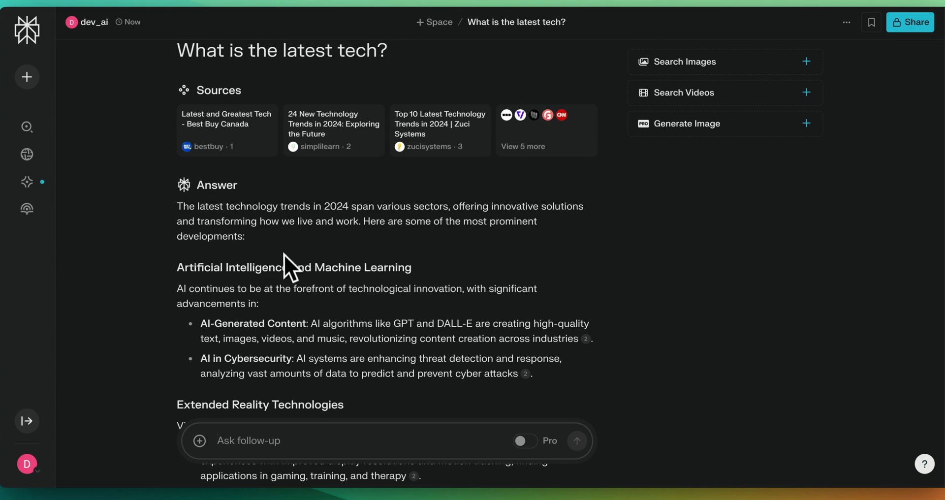
{"action": "mouse_move", "coordinate": [291, 158]}
{"action": "scroll", "coordinate": [282, 205], "scroll_direction": "down", "scroll_amount": 2}
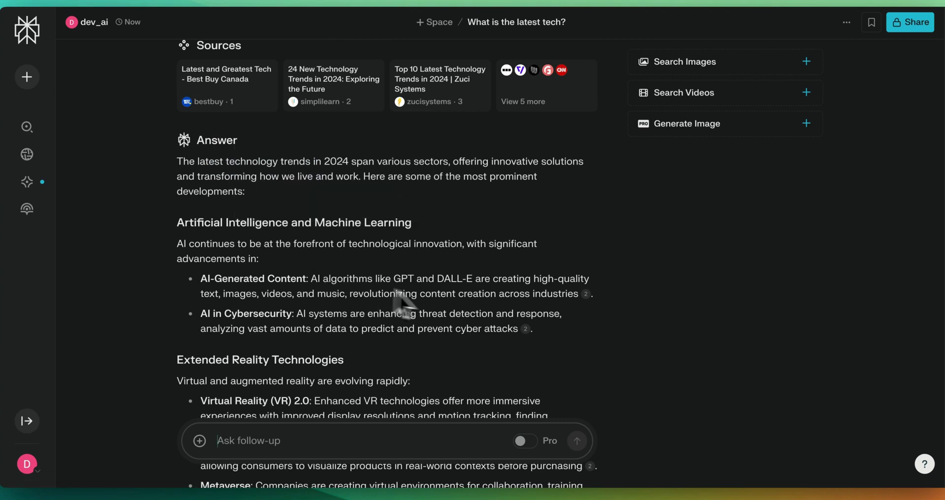
{"action": "scroll", "coordinate": [581, 323], "scroll_direction": "down", "scroll_amount": 2}
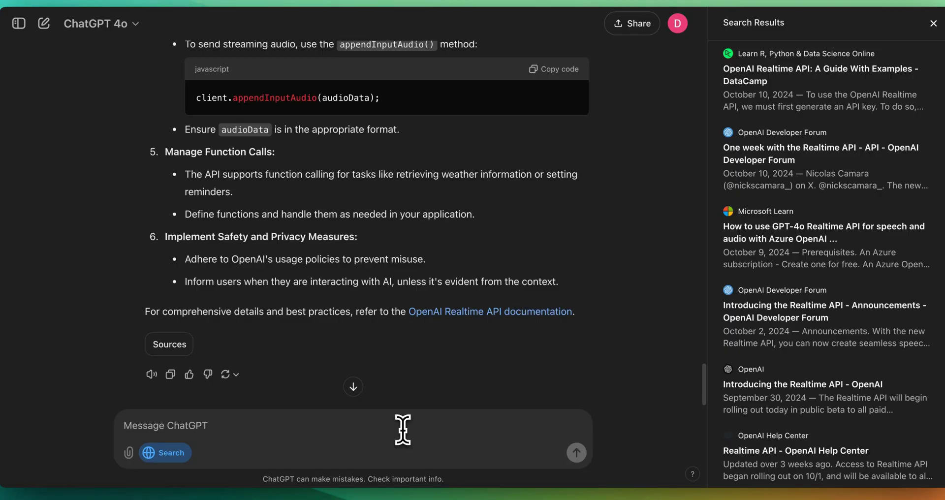
- Ask 'Show me images from openai's developer event in london' and review the DevDay photos
{"action": "type", "text": "Show me images from openai's developer event in london"}
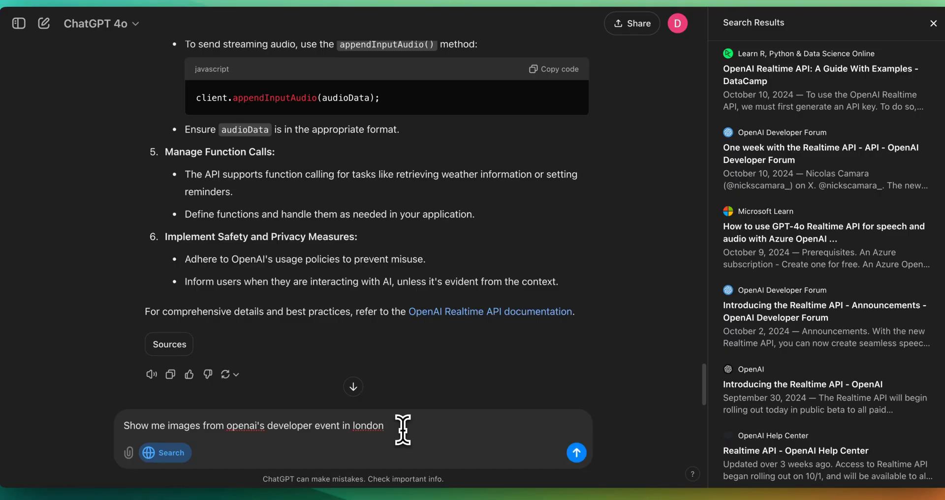
{"action": "key", "text": "Return"}
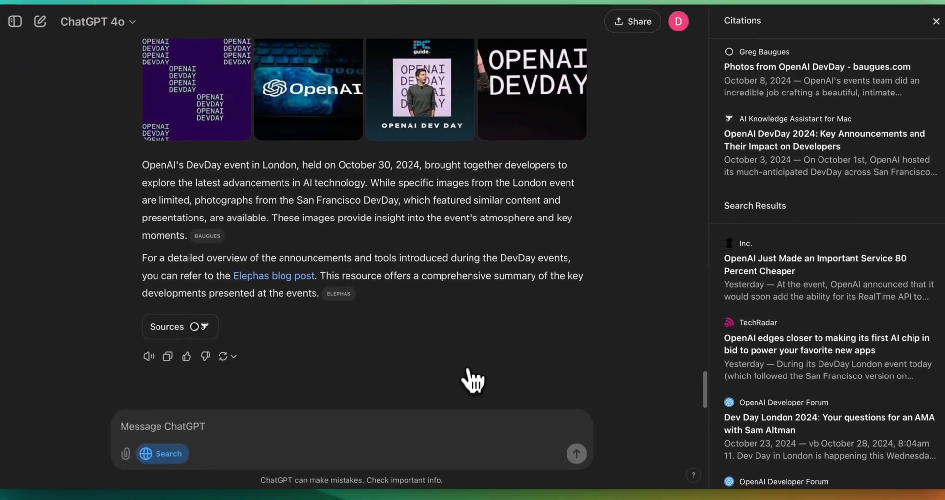
{"action": "scroll", "coordinate": [450, 419], "scroll_direction": "up", "scroll_amount": 1}
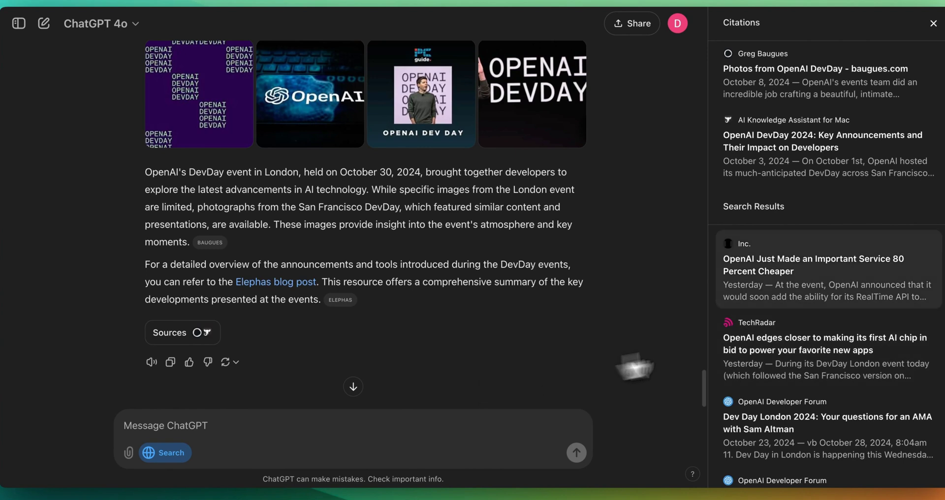
{"action": "scroll", "coordinate": [553, 317], "scroll_direction": "up", "scroll_amount": 2}
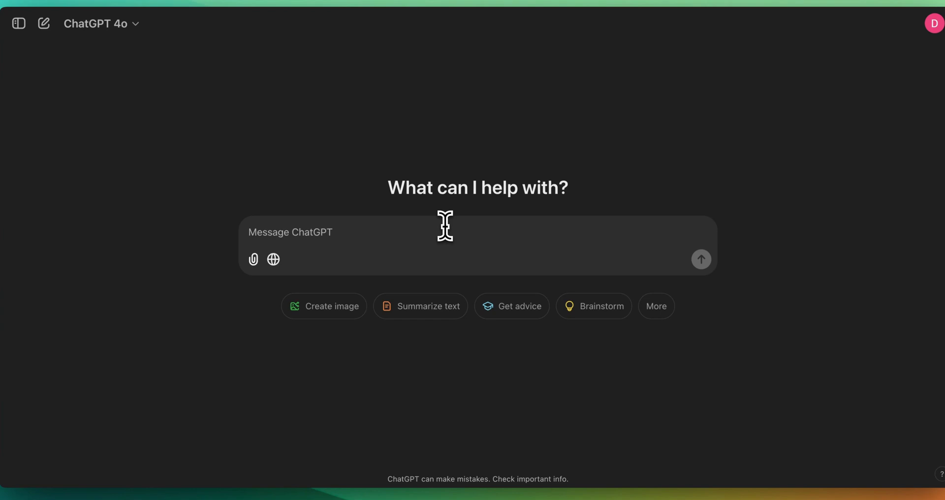
- Place the cursor in the new chat's message box to ask about Hacker News top stories
{"action": "left_click", "coordinate": [445, 226]}
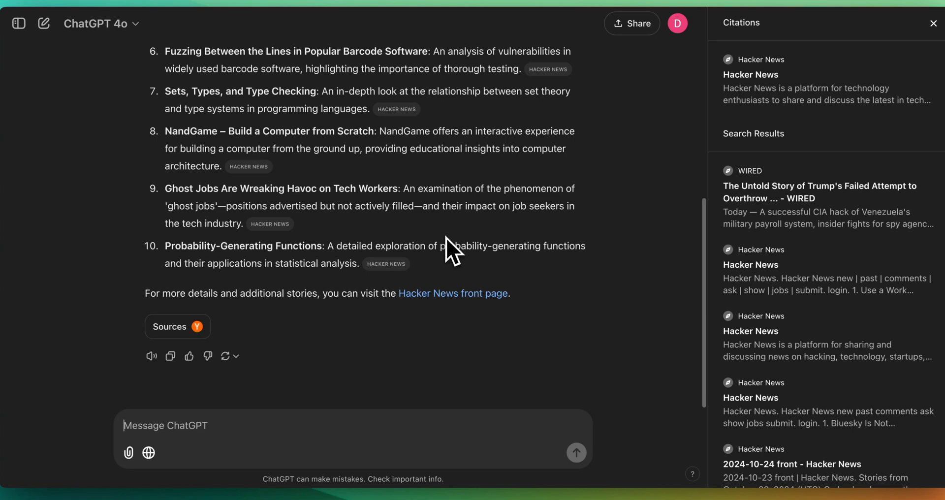
{"action": "scroll", "coordinate": [447, 239], "scroll_direction": "up", "scroll_amount": 3}
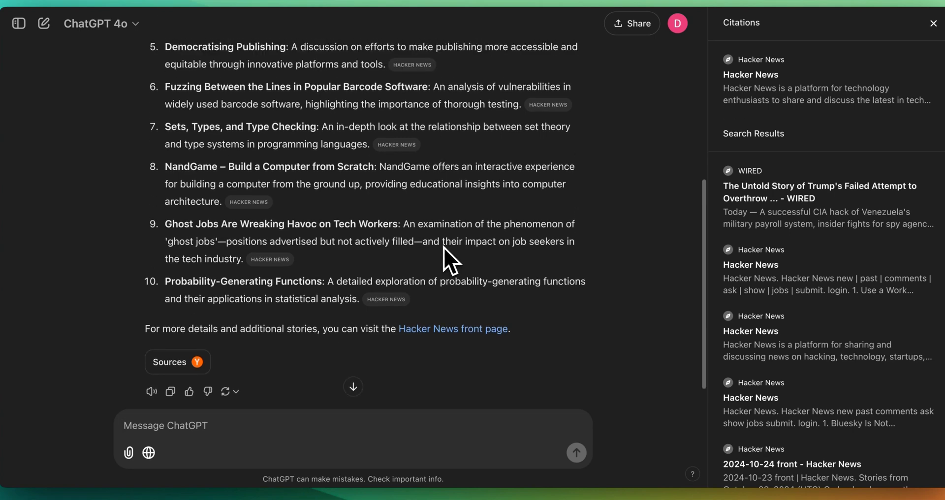
{"action": "scroll", "coordinate": [444, 248], "scroll_direction": "up", "scroll_amount": 10}
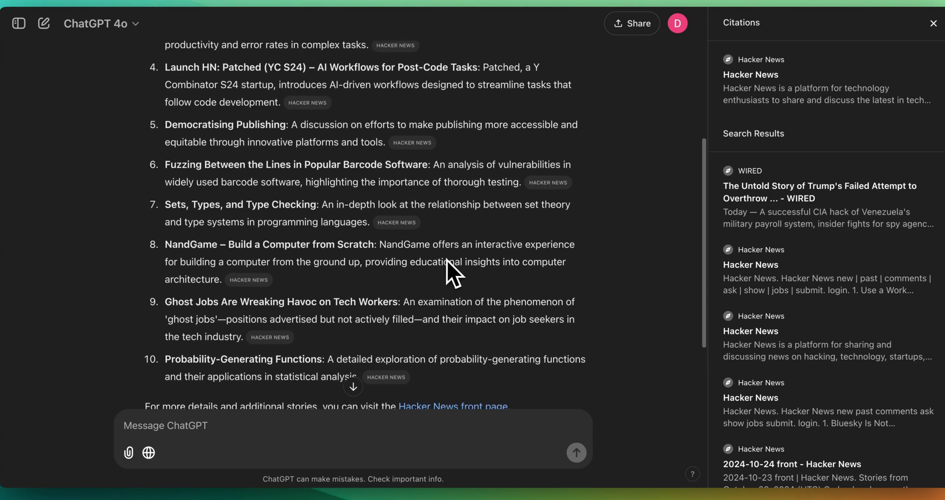
{"action": "scroll", "coordinate": [447, 262], "scroll_direction": "up", "scroll_amount": 4}
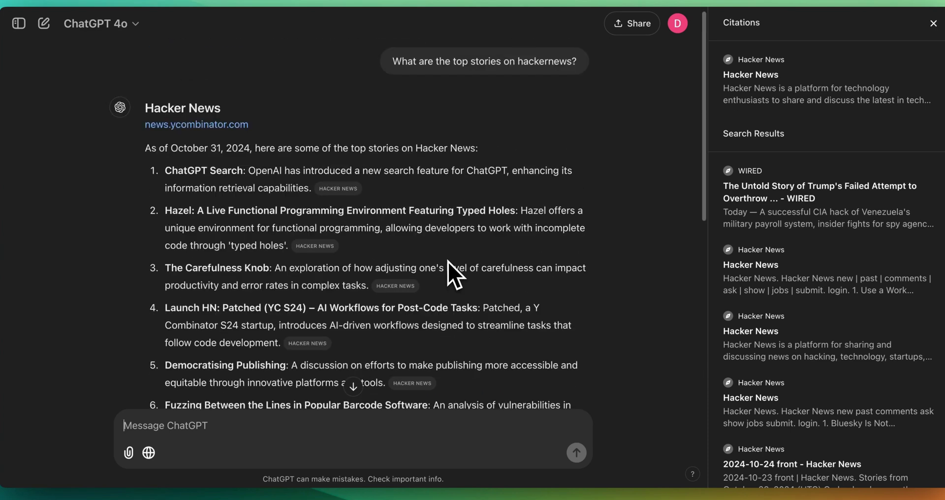